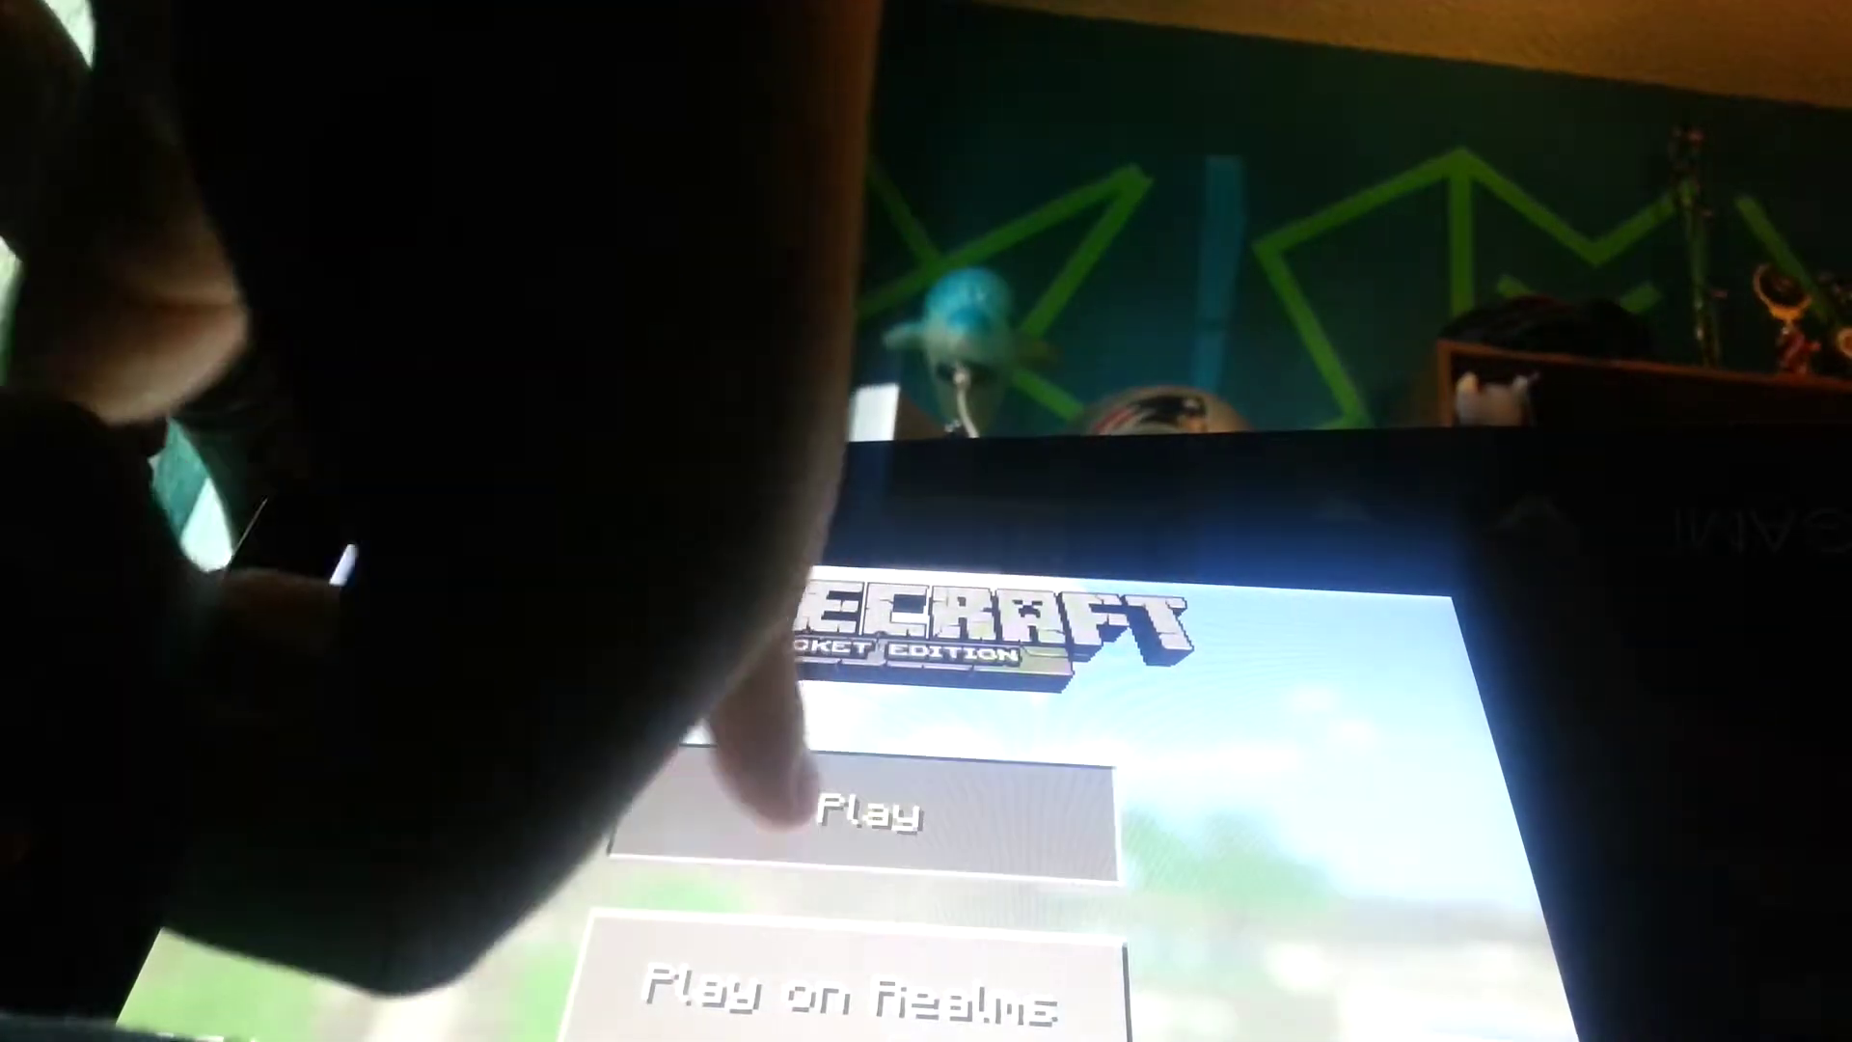
Go from the saved-worlds list to the Create a Local Game screen.
{"action": "left_click", "coordinate": [811, 810]}
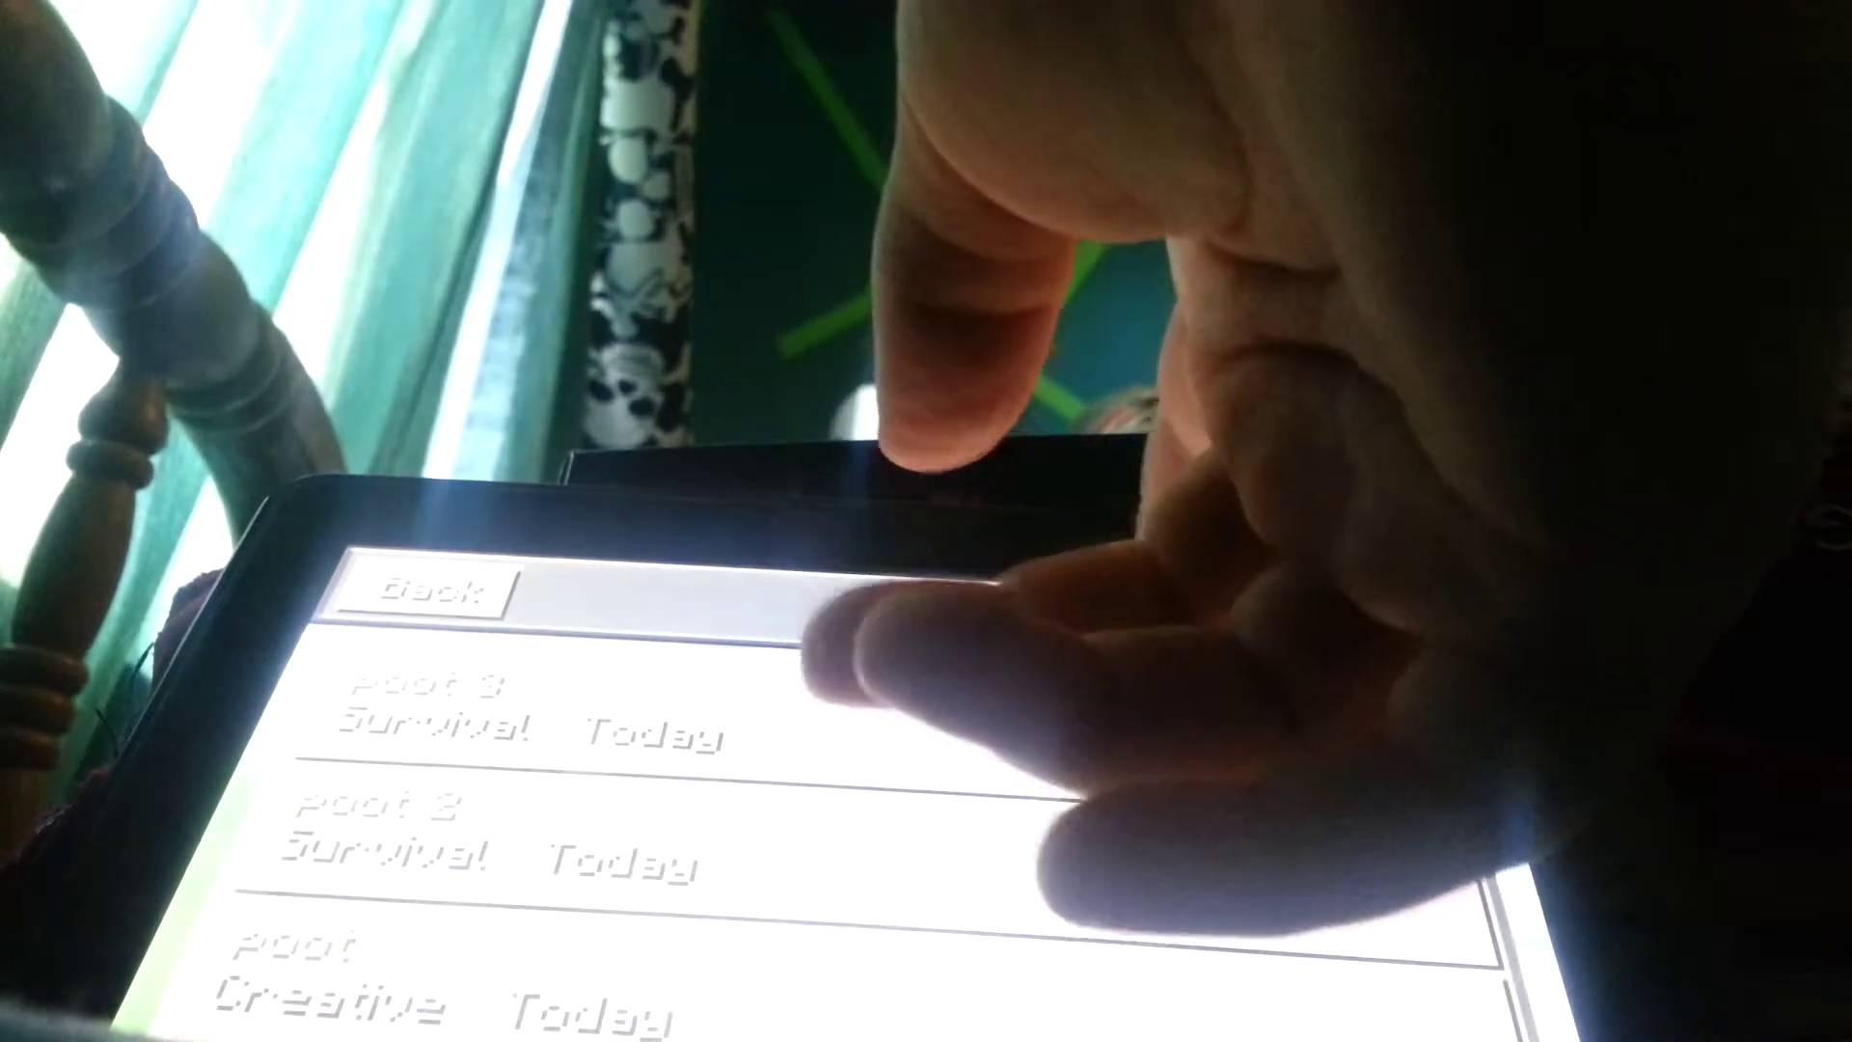
{"action": "left_click", "coordinate": [1345, 600]}
{"action": "type", "text": "fathers day"}
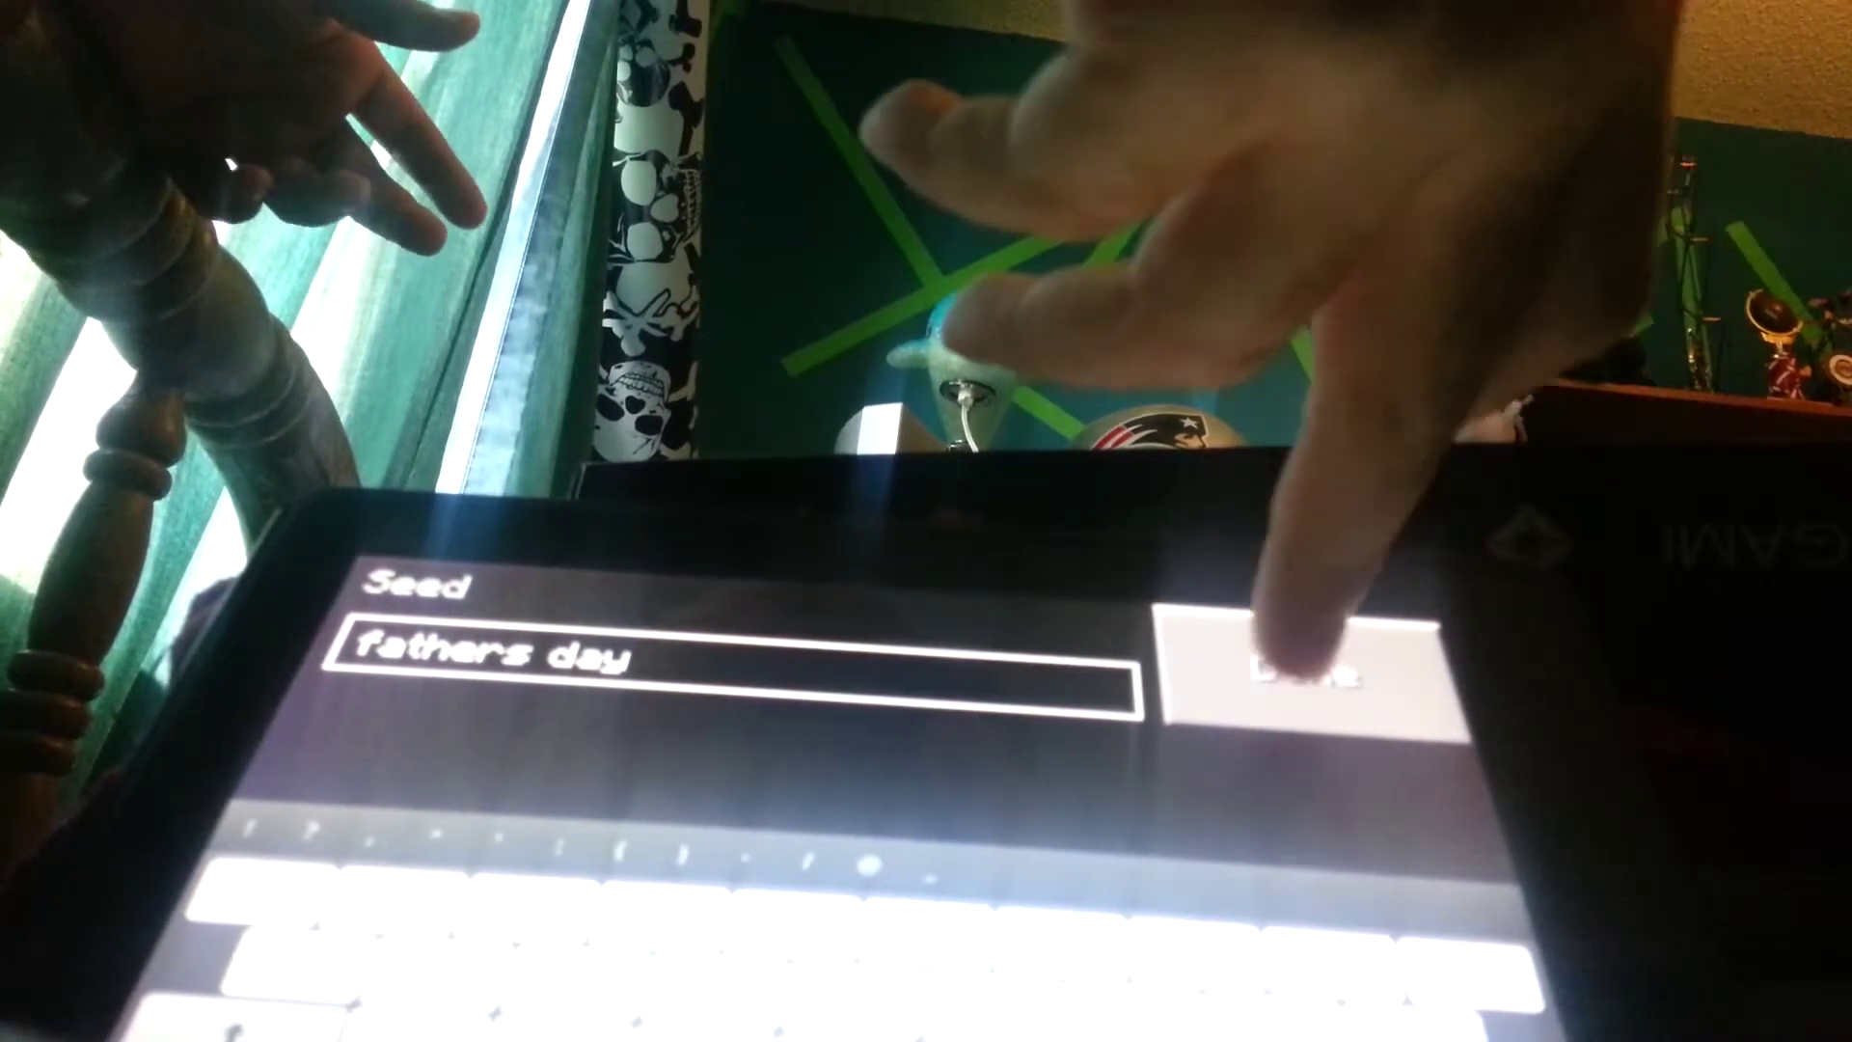
Confirm the 'fathers day' seed and create the world so it starts generating.
{"action": "left_click", "coordinate": [1303, 673]}
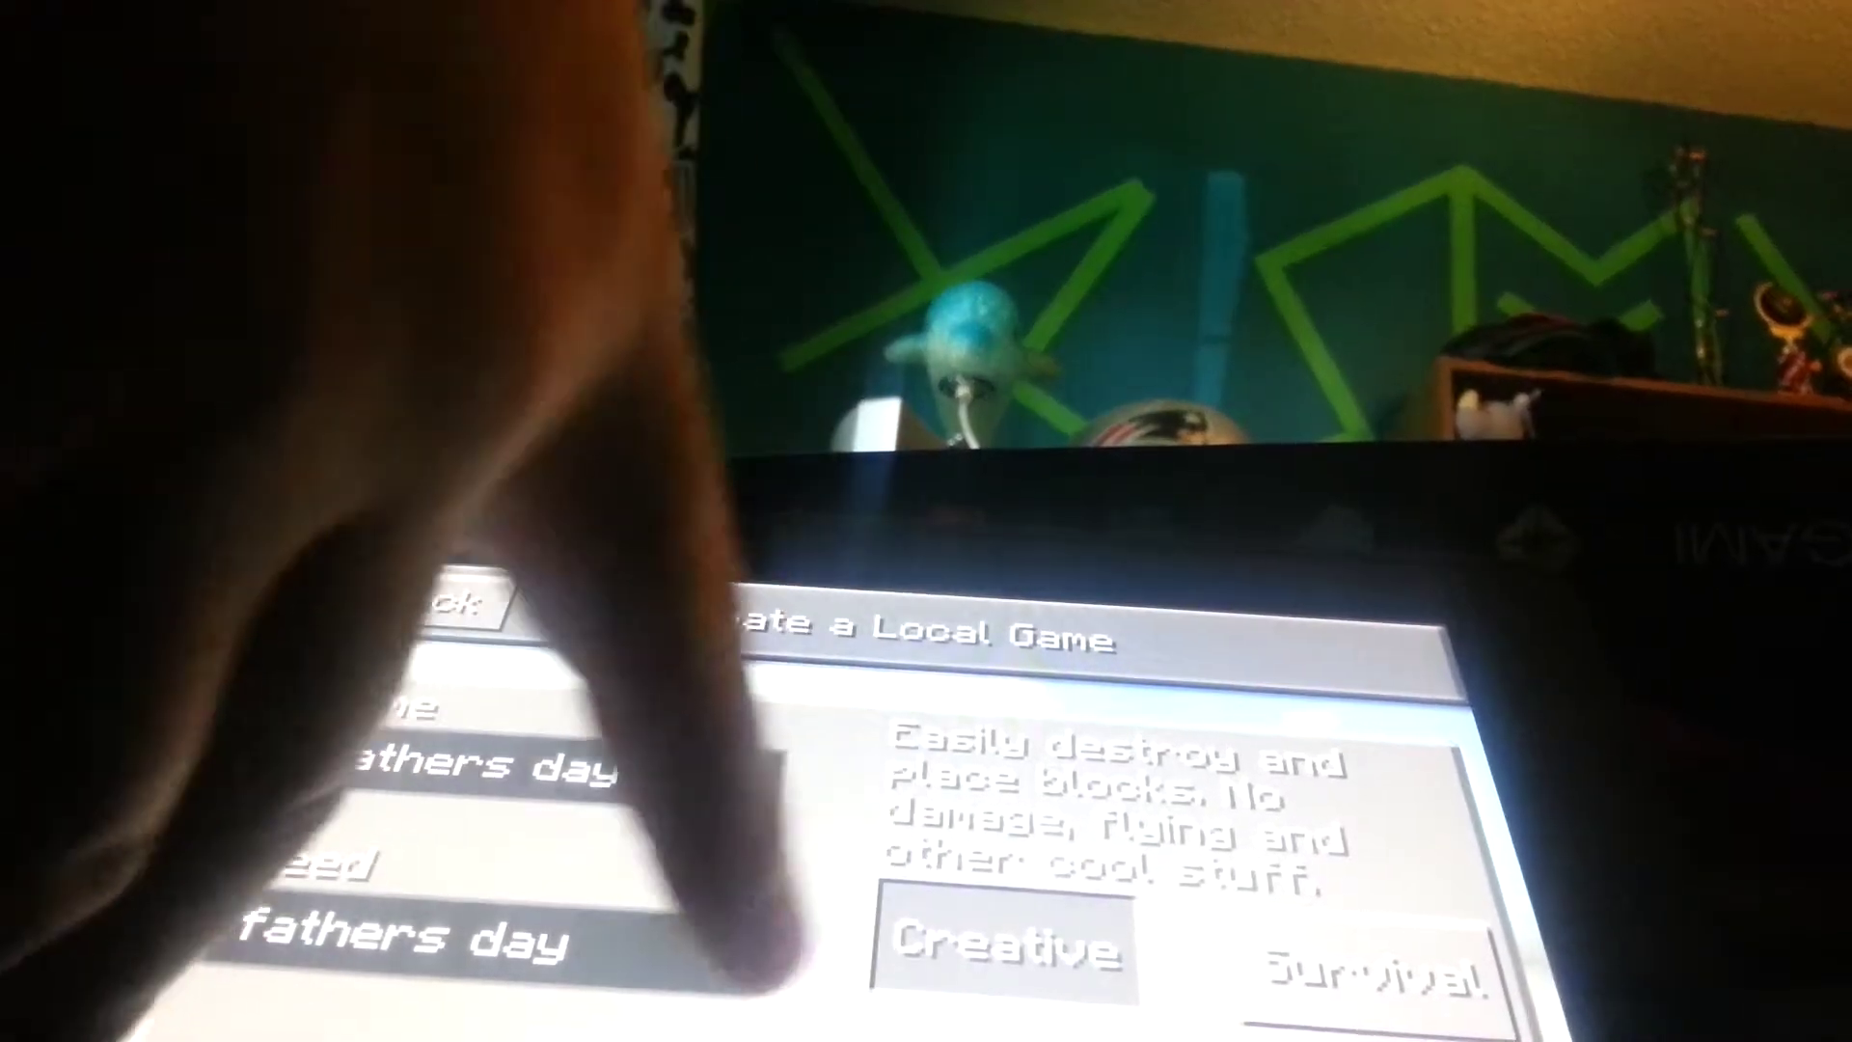
{"action": "left_click", "coordinate": [695, 1006]}
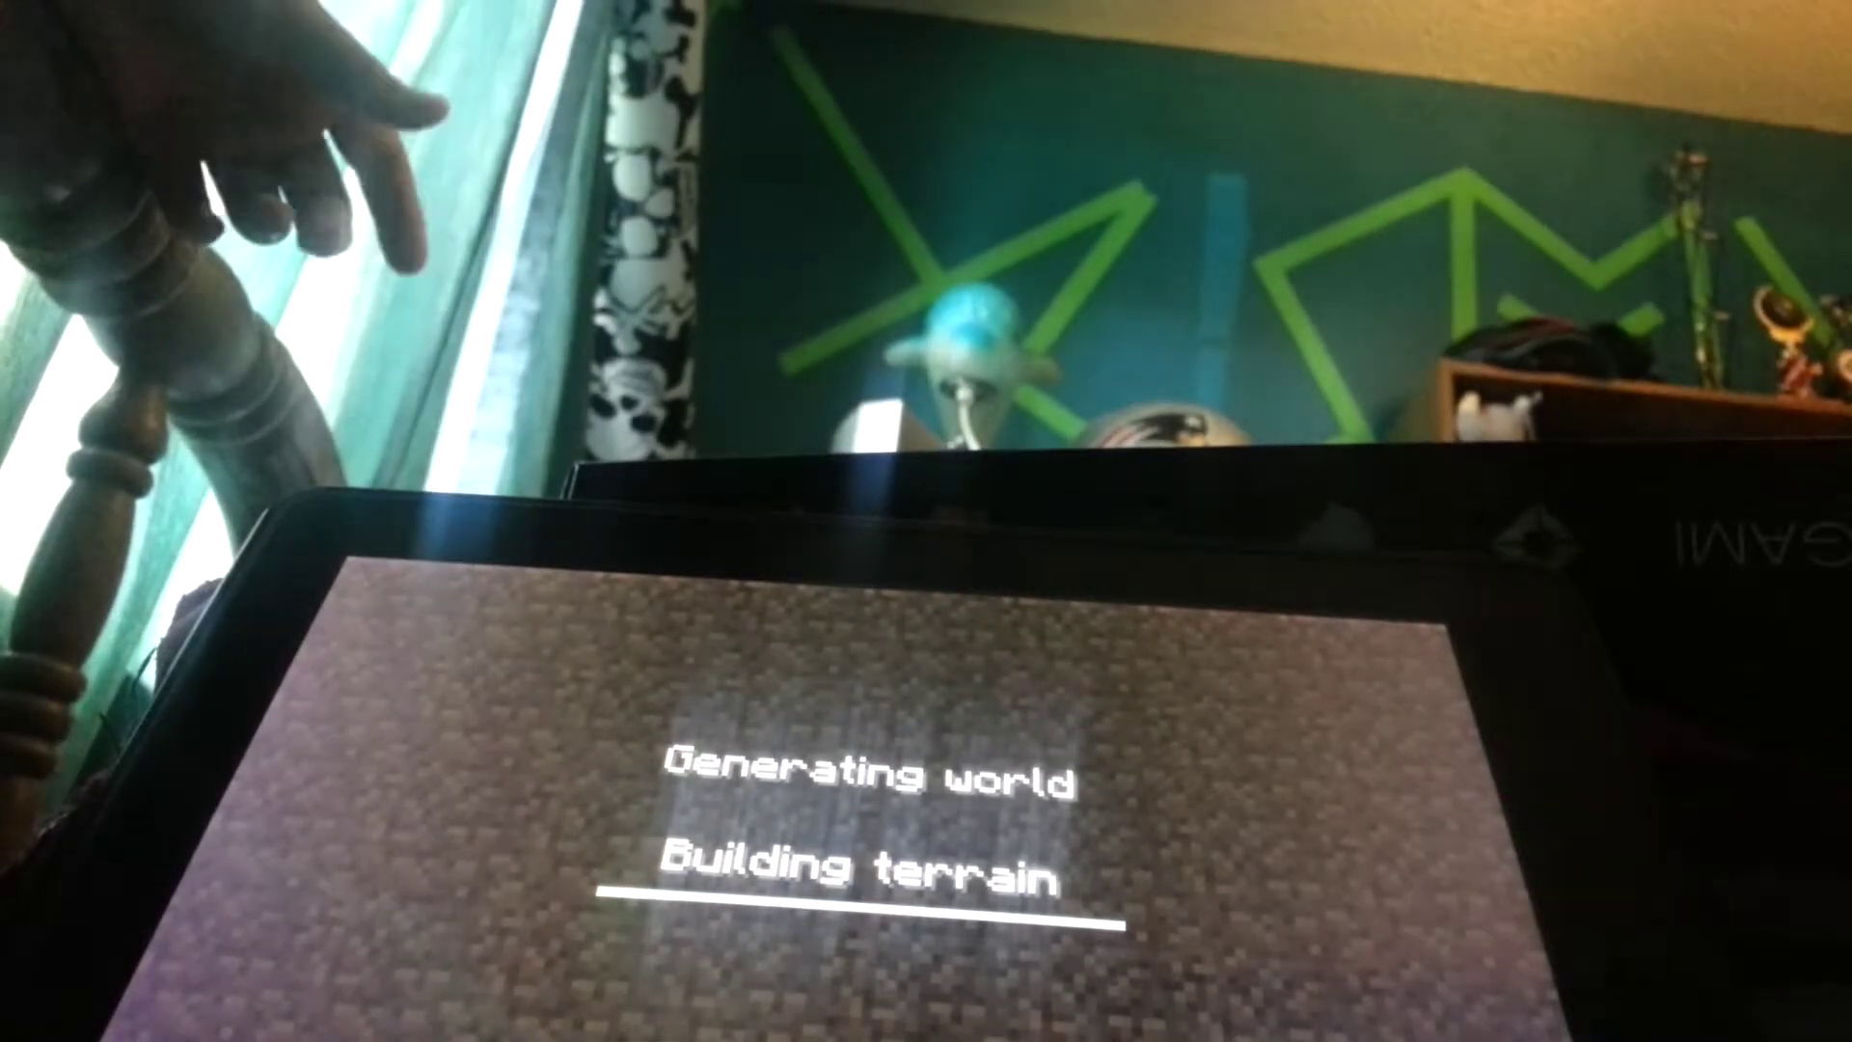